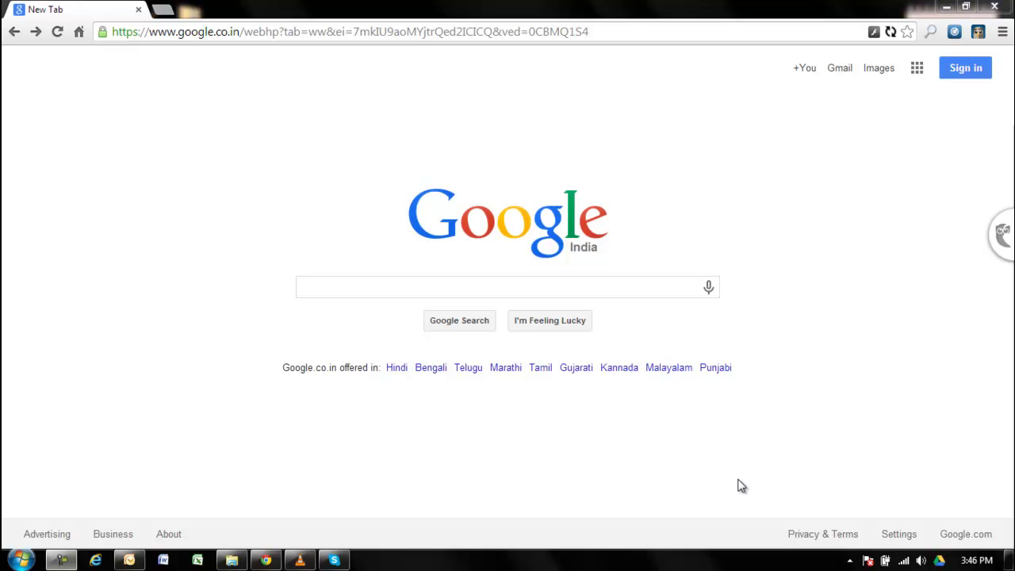
# Search Google for "zoom it" and open the "ZoomIt - TechNet - Microsoft" result
pyautogui.click(424, 290)
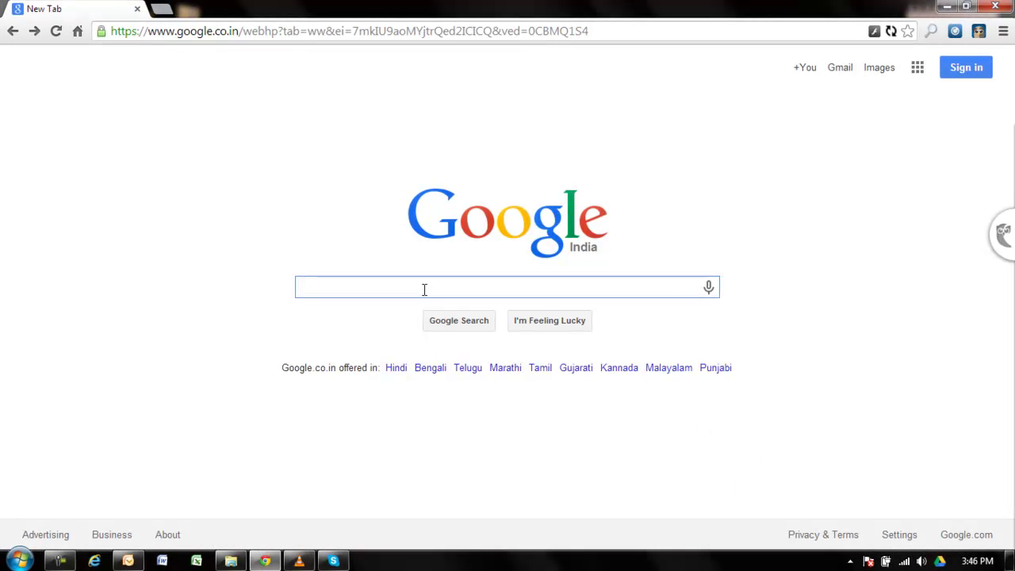
pyautogui.write('zoom it')
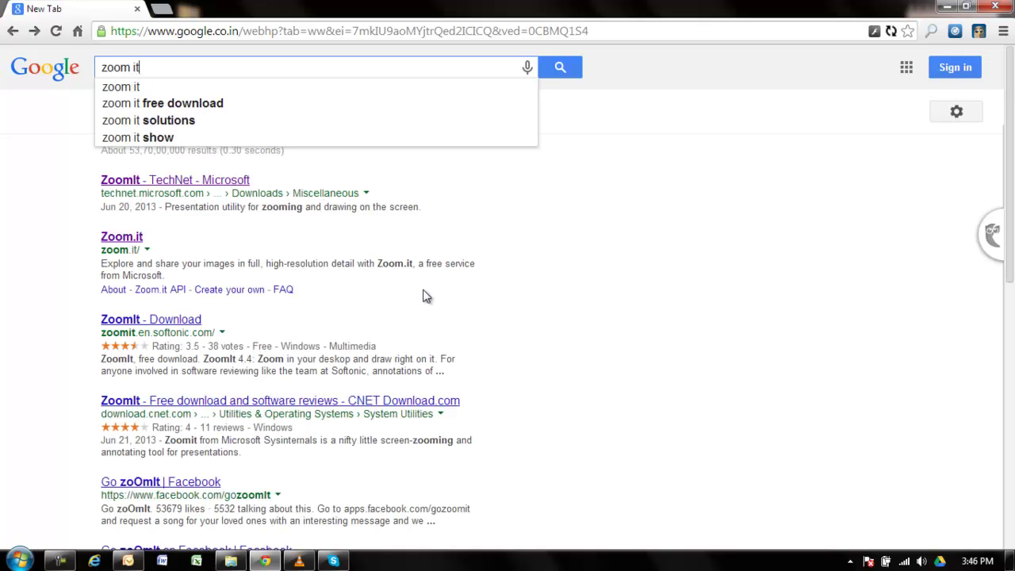
pyautogui.press('Return')
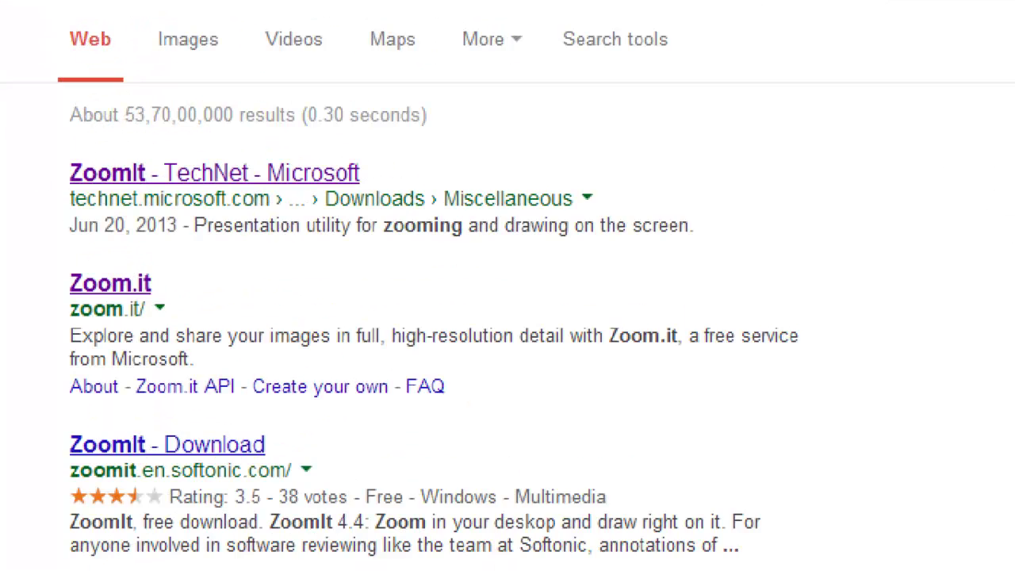
pyautogui.moveTo(133, 184)
pyautogui.mouseDown()
pyautogui.moveTo(450, 179)
pyautogui.moveTo(167, 113)
pyautogui.moveTo(109, 236)
pyautogui.moveTo(275, 187)
pyautogui.mouseUp()
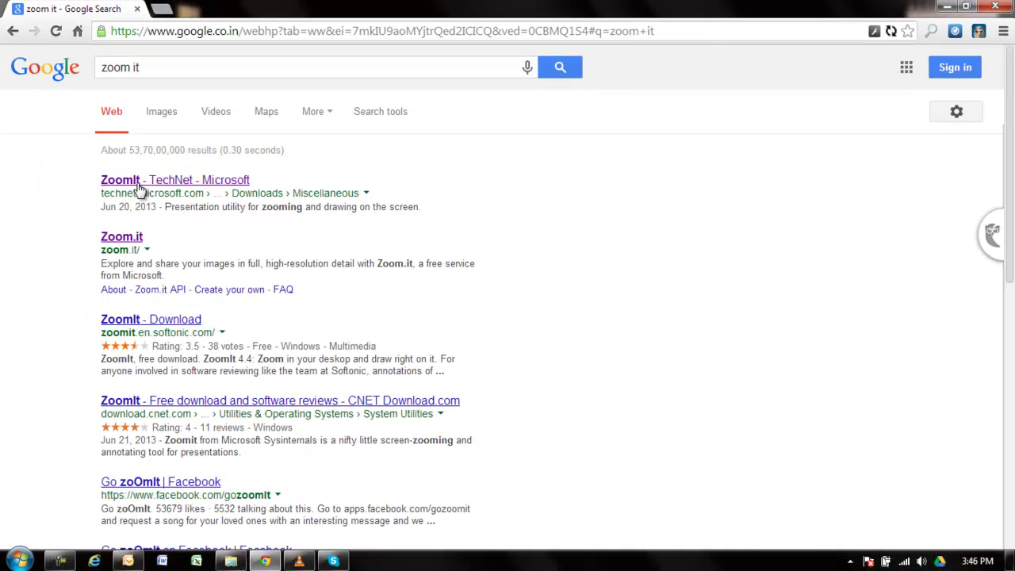
pyautogui.click(136, 187)
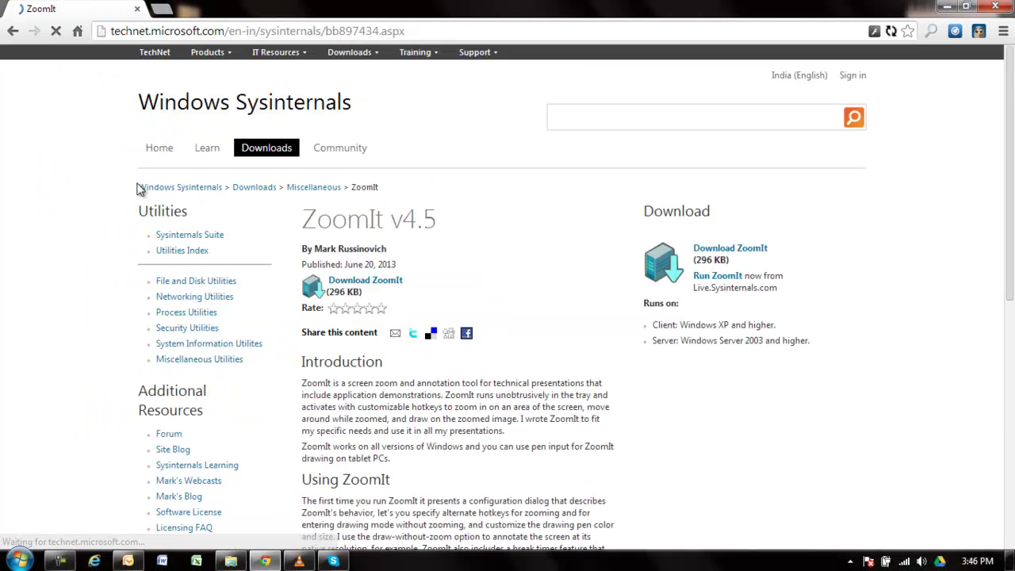
# Magnify the lower Download ZoomIt link on the page with ZoomIt, circle it in red, and exit zoom mode
pyautogui.scroll(-5, 542, 225)
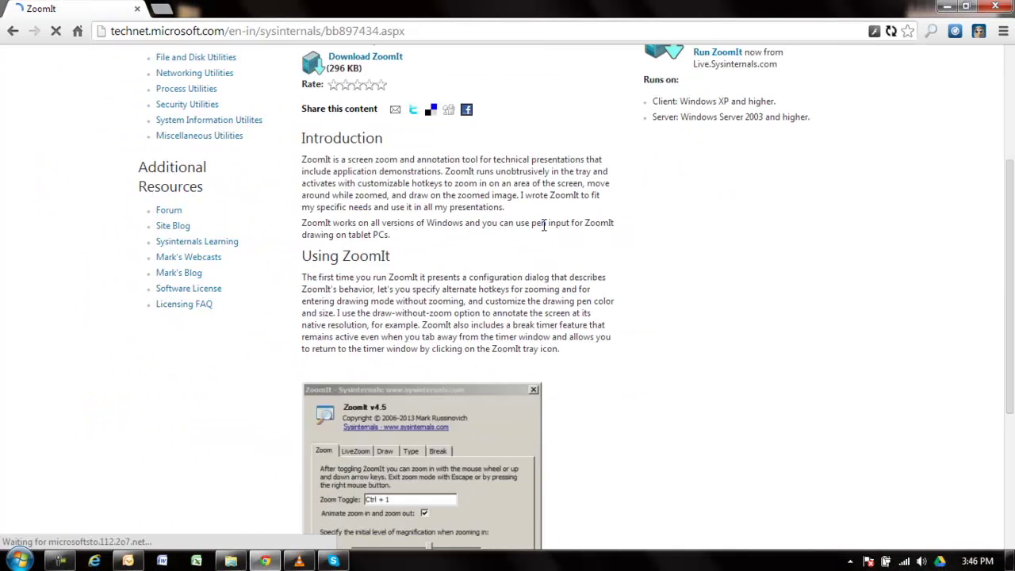
pyautogui.scroll(-1, 542, 225)
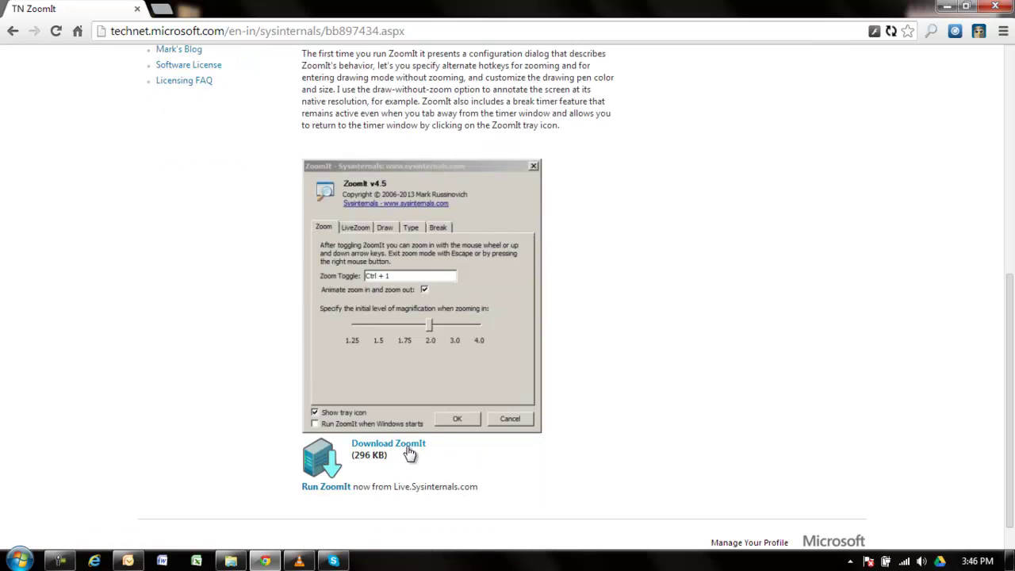
pyautogui.hotkey('ctrl', '1')
pyautogui.moveTo(301, 412)
pyautogui.mouseDown()
pyautogui.moveTo(270, 564)
pyautogui.moveTo(466, 407)
pyautogui.moveTo(215, 407)
pyautogui.mouseUp()
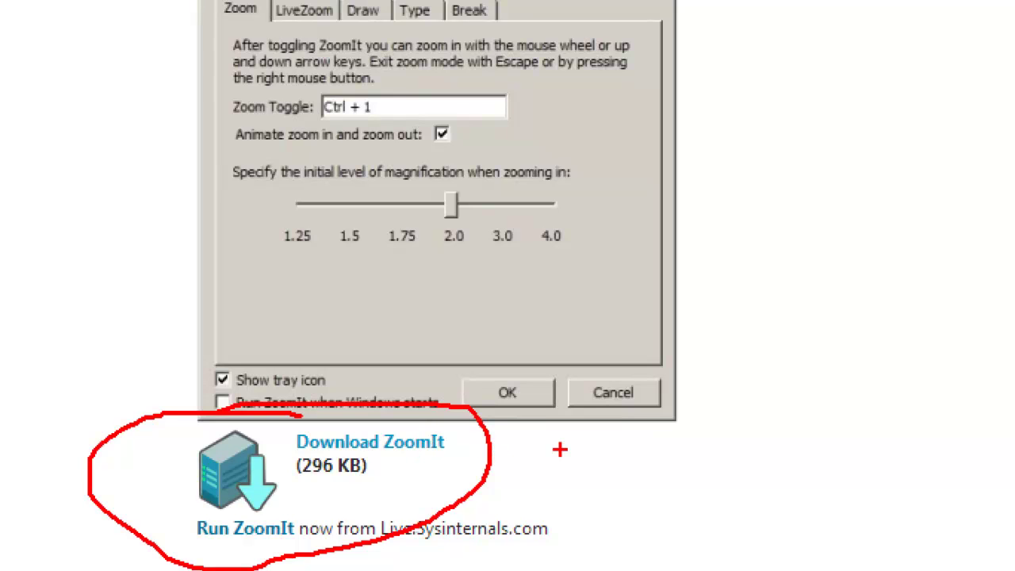
pyautogui.press('Escape')
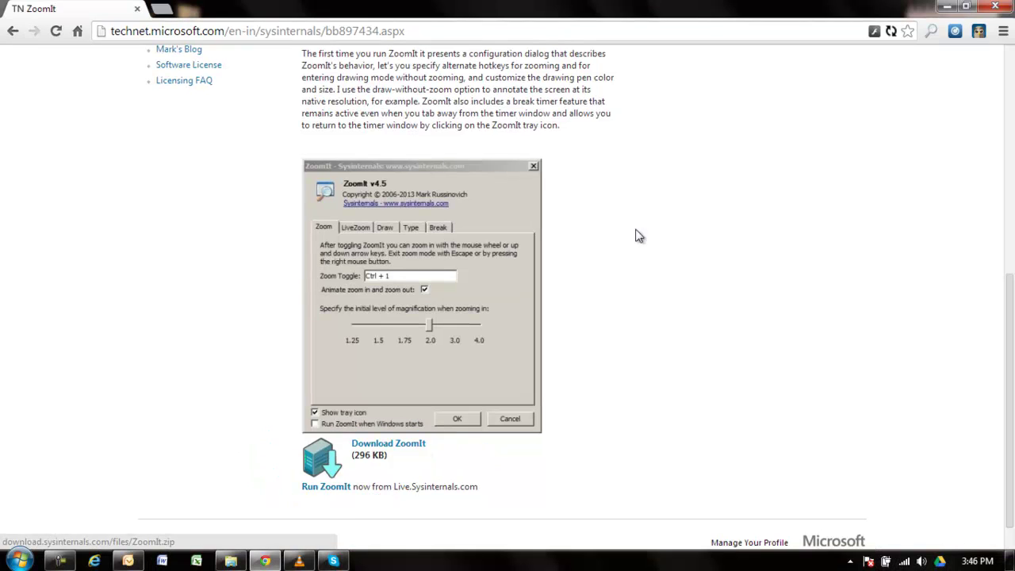
# Minimize the browser and open the extracted ZoomIt folder on the desktop
pyautogui.click(947, 7)
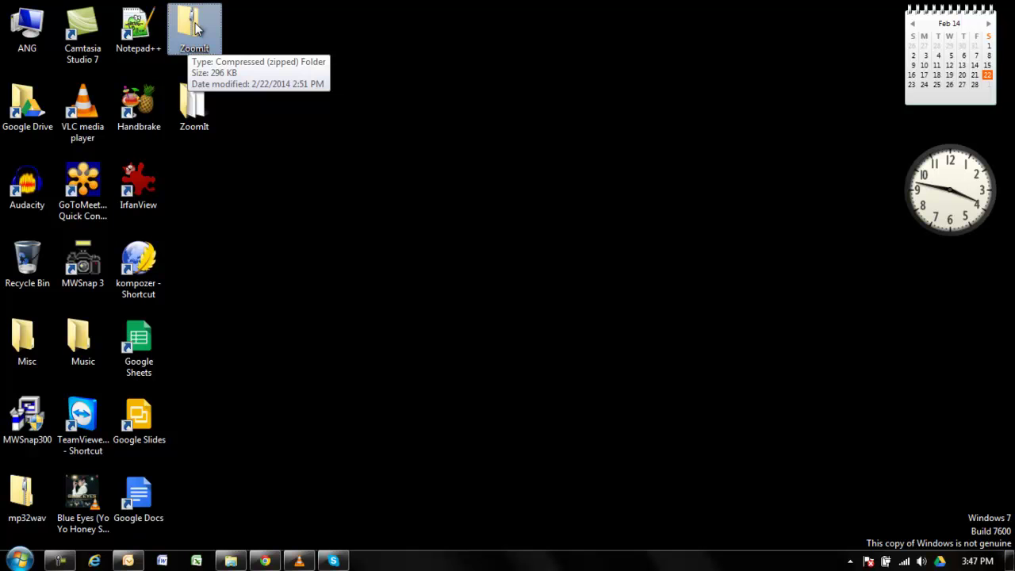
pyautogui.click(196, 28)
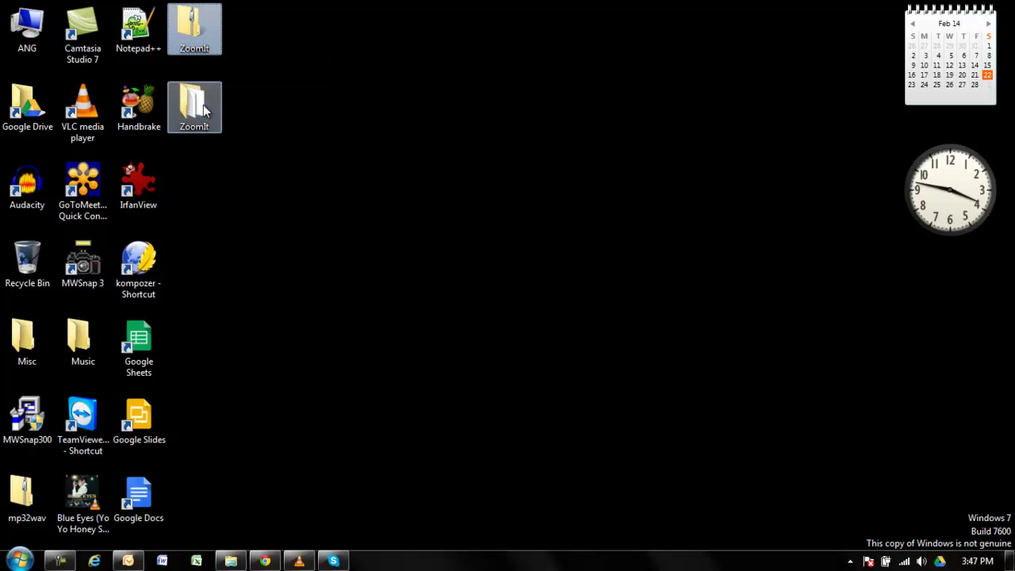
pyautogui.doubleClick(199, 108)
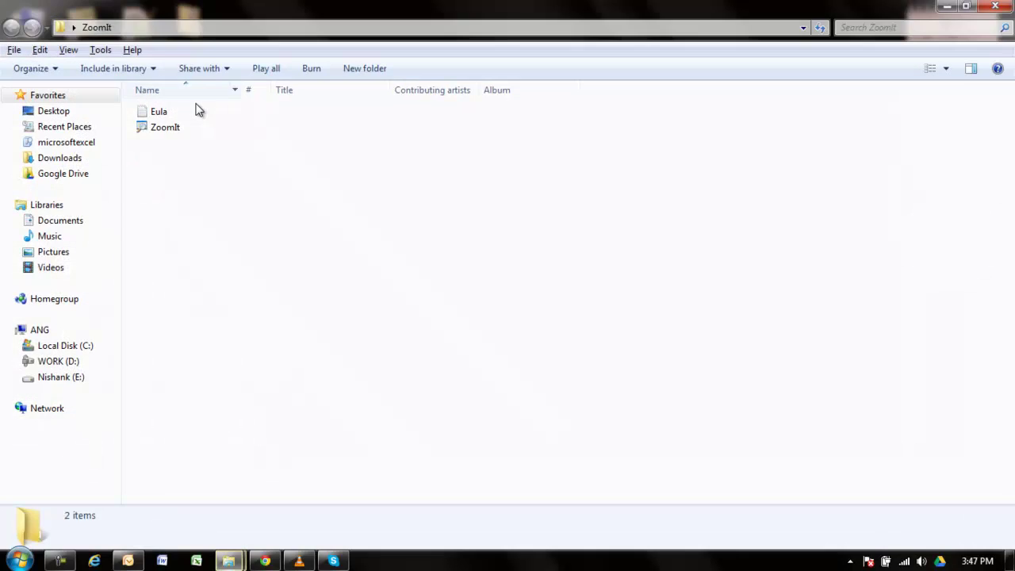
# Launch the ZoomIt application from the folder and allow it to run at the security warning
pyautogui.click(166, 130)
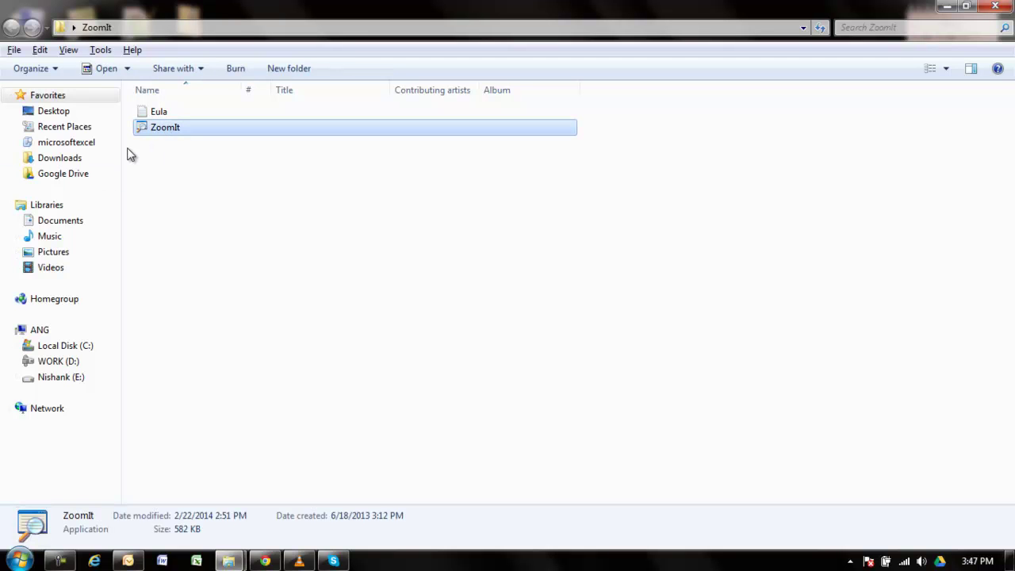
pyautogui.click(172, 130)
pyautogui.click(219, 132)
pyautogui.doubleClick(169, 130)
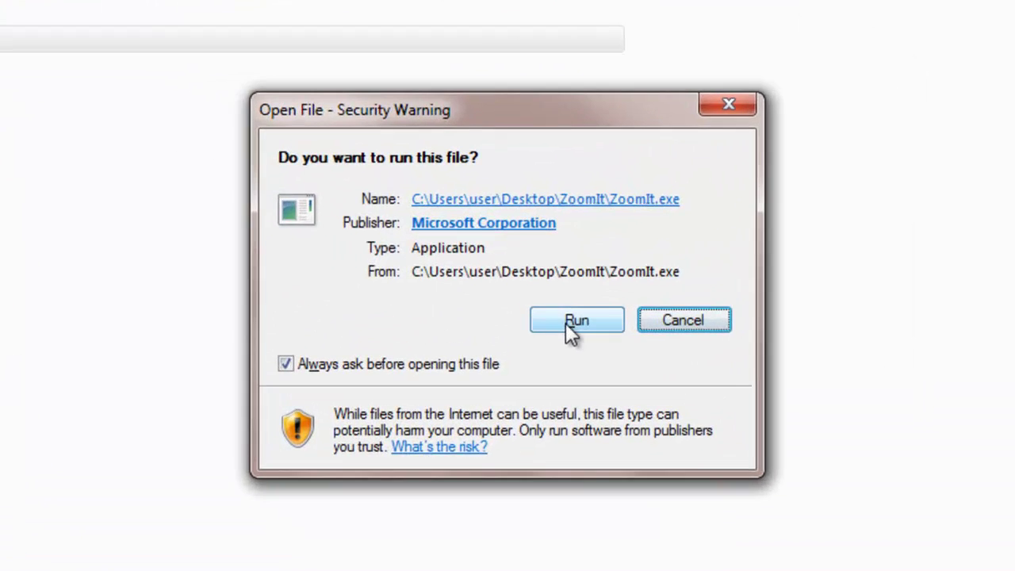
pyautogui.click(546, 298)
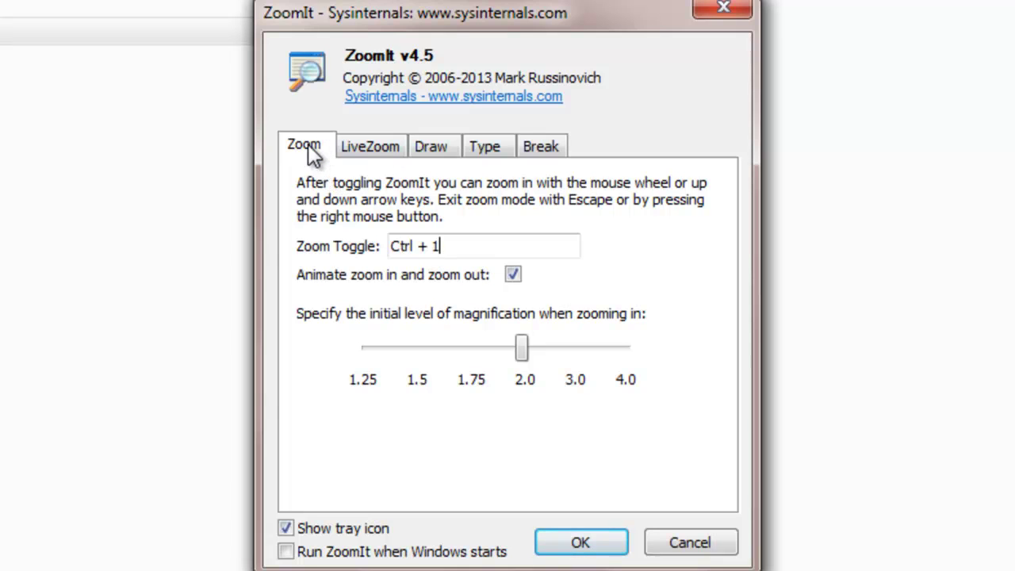
# Review ZoomIt's LiveZoom, Draw and Break settings and accept the configuration
pyautogui.click(371, 151)
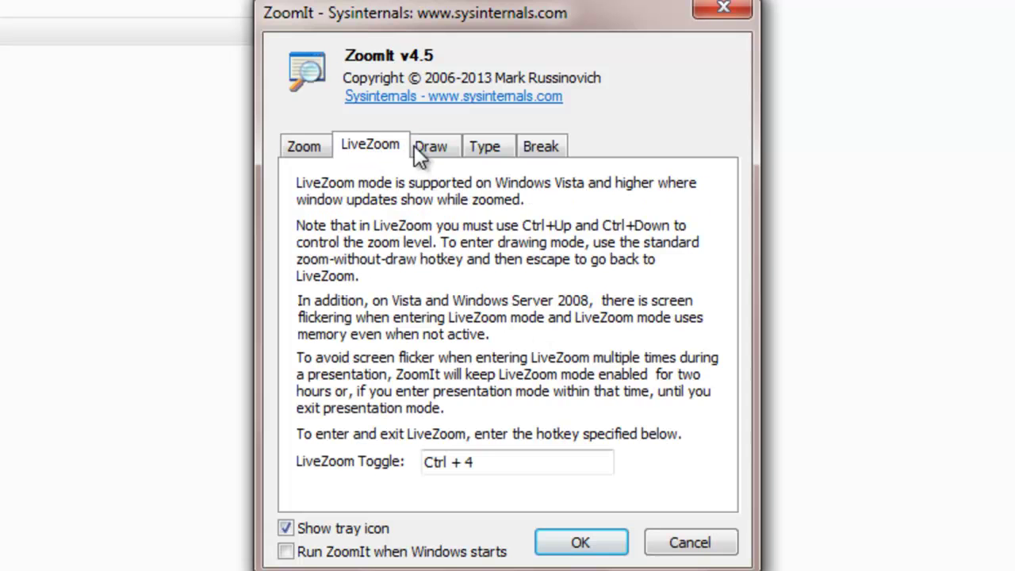
pyautogui.click(445, 146)
pyautogui.click(541, 149)
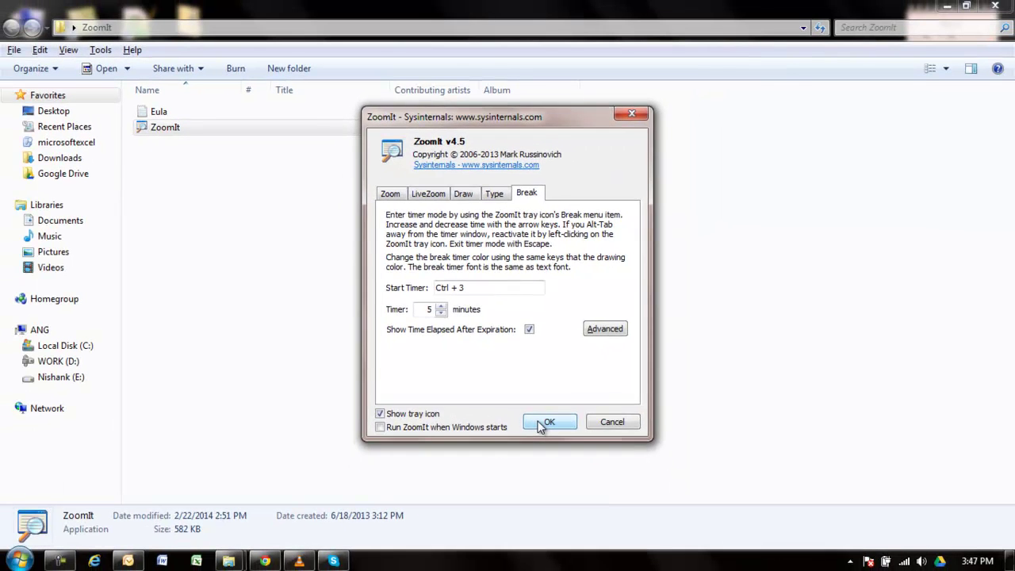
pyautogui.click(555, 535)
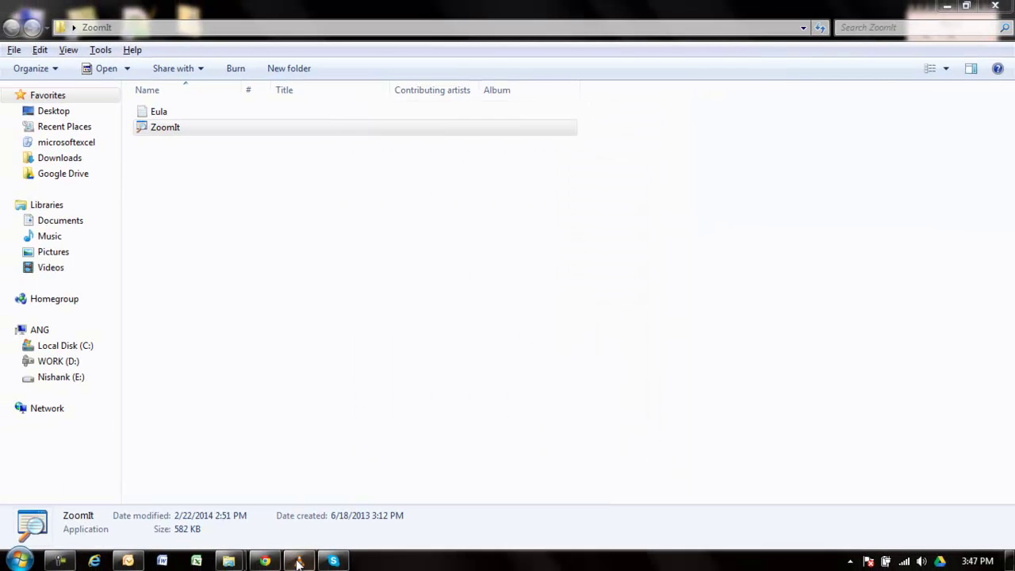
# Switch to Chrome, magnify the ZoomIt dialog picture on the download page with the Zoom toggle, and exit zoom mode
pyautogui.click(271, 563)
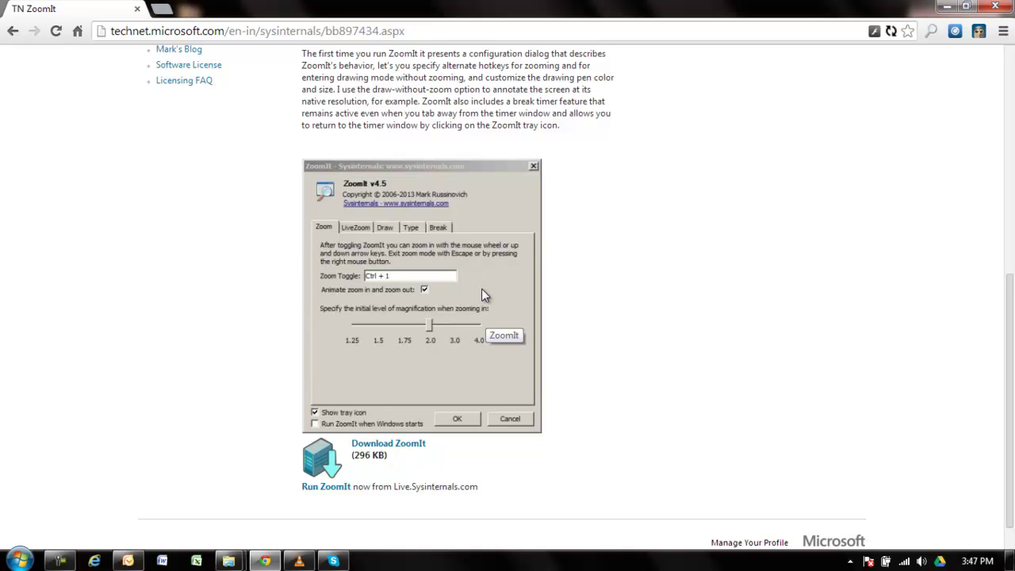
pyautogui.hotkey('ctrl', '1')
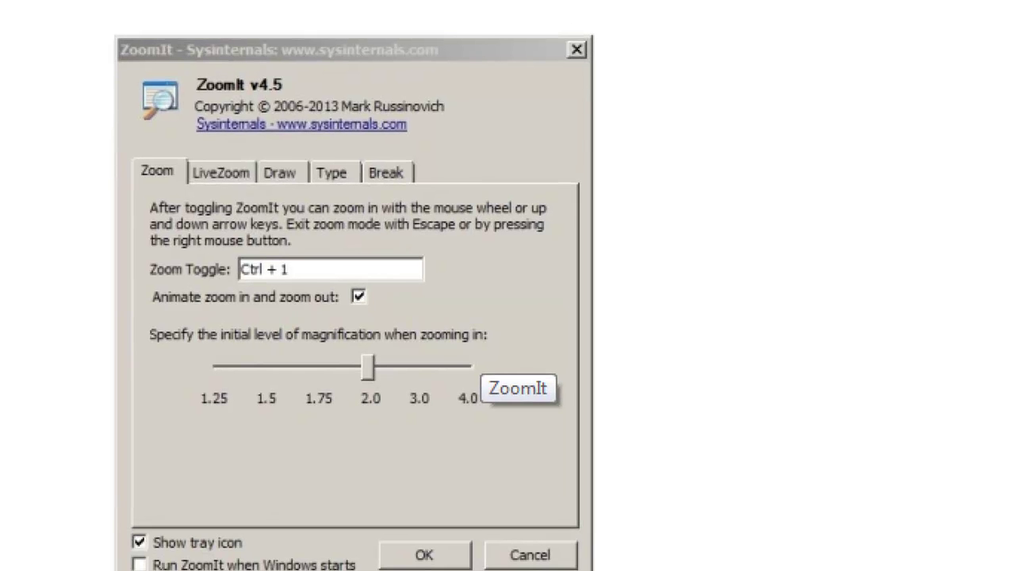
pyautogui.press('Escape')
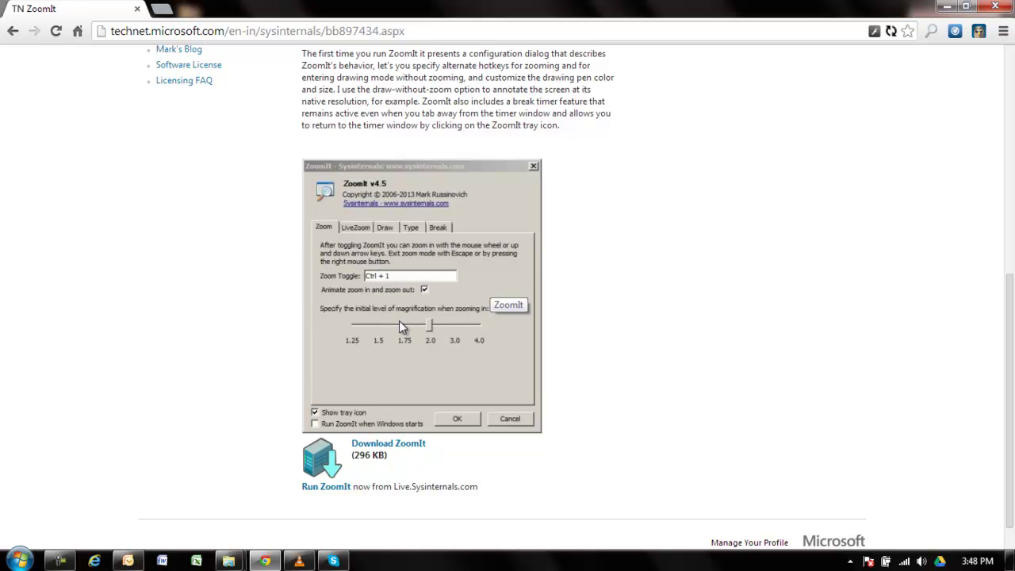
# In ZoomIt's draw mode, circle the magnification slider in red, draw a large figure 2 beside the dialog picture, and exit
pyautogui.hotkey('ctrl', '2')
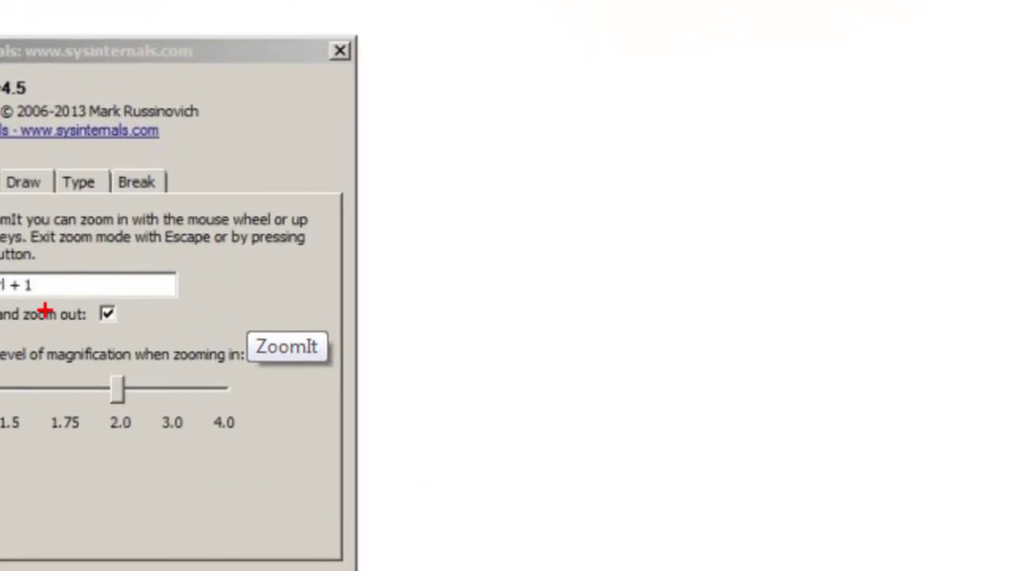
pyautogui.moveTo(109, 303)
pyautogui.mouseDown()
pyautogui.moveTo(0, 293)
pyautogui.moveTo(53, 467)
pyautogui.moveTo(295, 393)
pyautogui.moveTo(95, 307)
pyautogui.mouseUp()
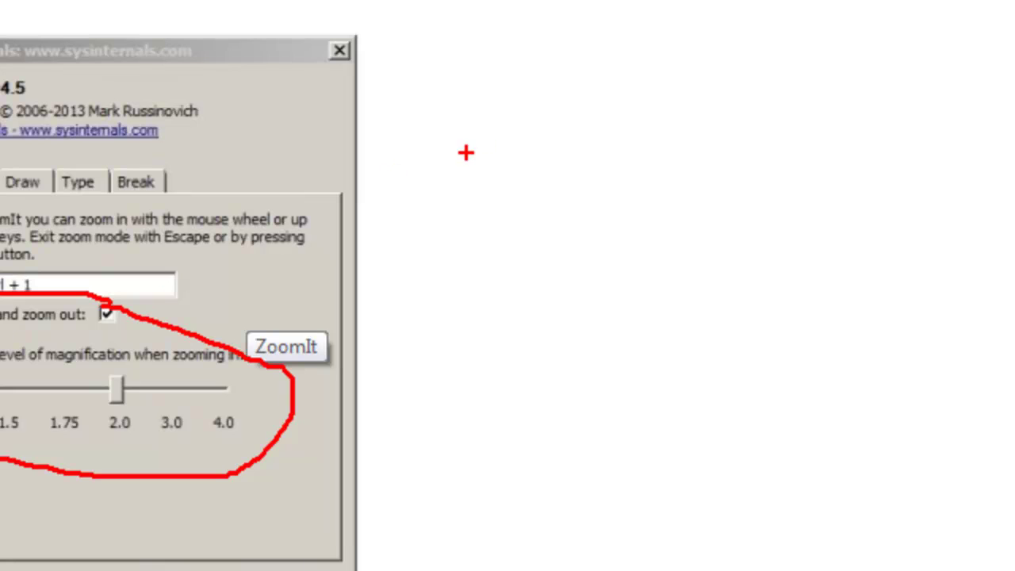
pyautogui.moveTo(467, 152)
pyautogui.mouseDown()
pyautogui.moveTo(674, 95)
pyautogui.moveTo(498, 223)
pyautogui.moveTo(593, 282)
pyautogui.mouseUp()
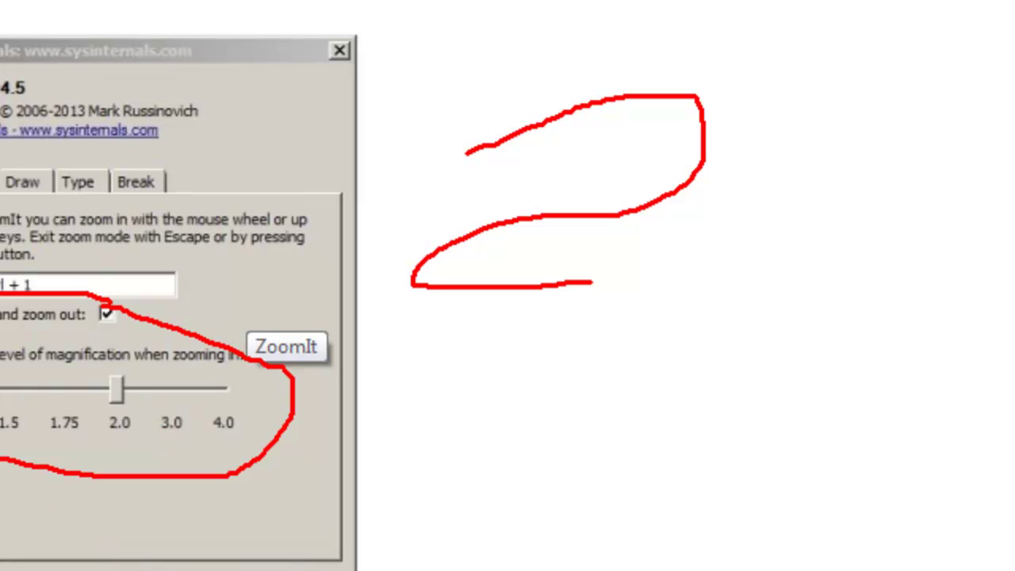
pyautogui.press('Escape')
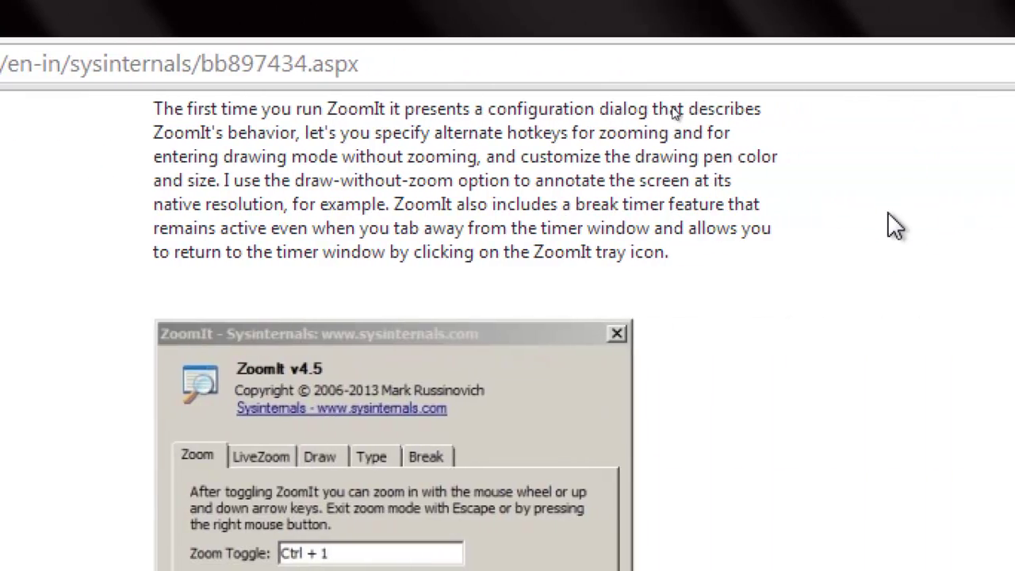
# Scroll the magnified page down to the Download ZoomIt link and back up to the Using ZoomIt text
pyautogui.scroll(-3, 793, 506)
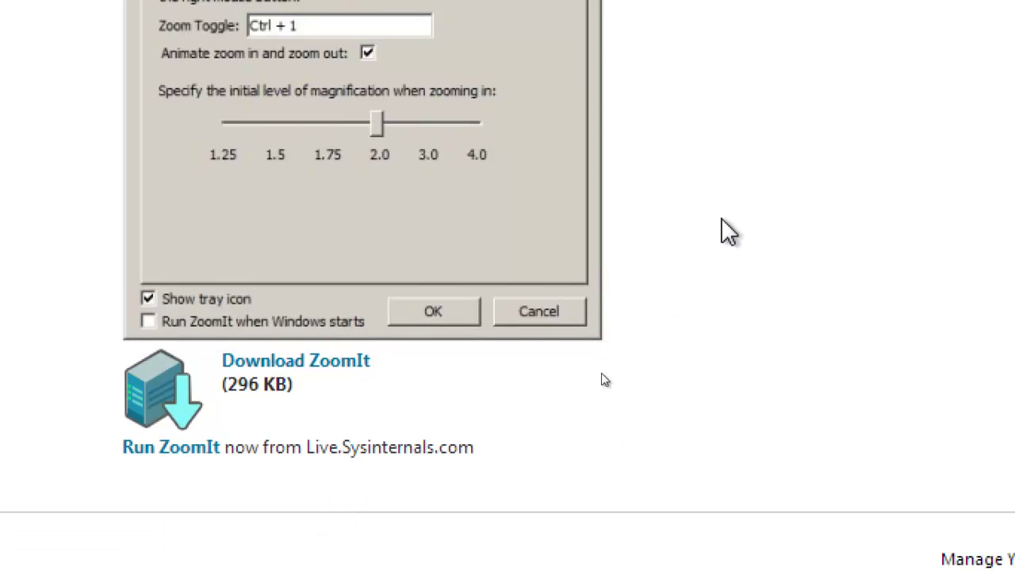
pyautogui.scroll(4, 594, 317)
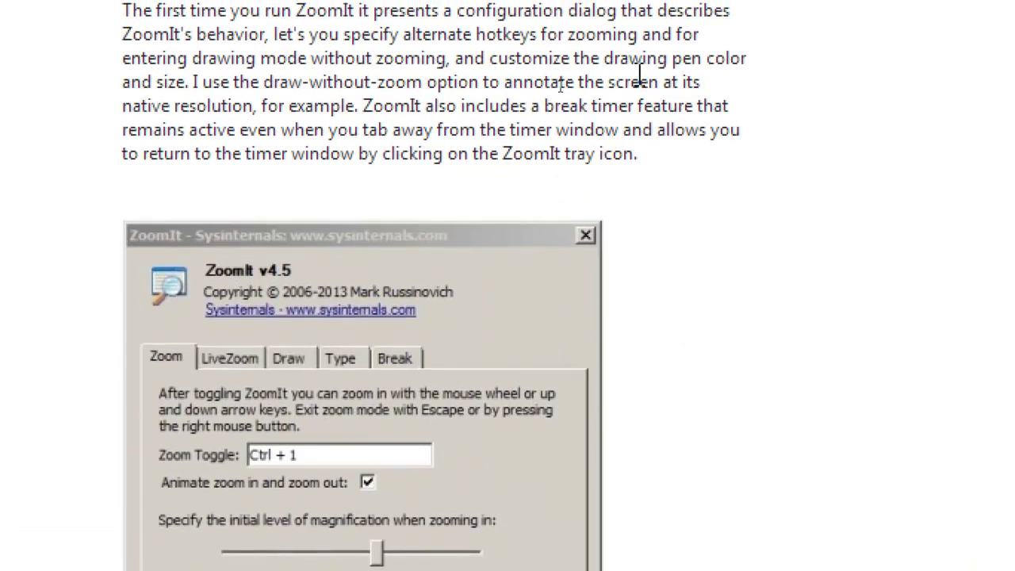